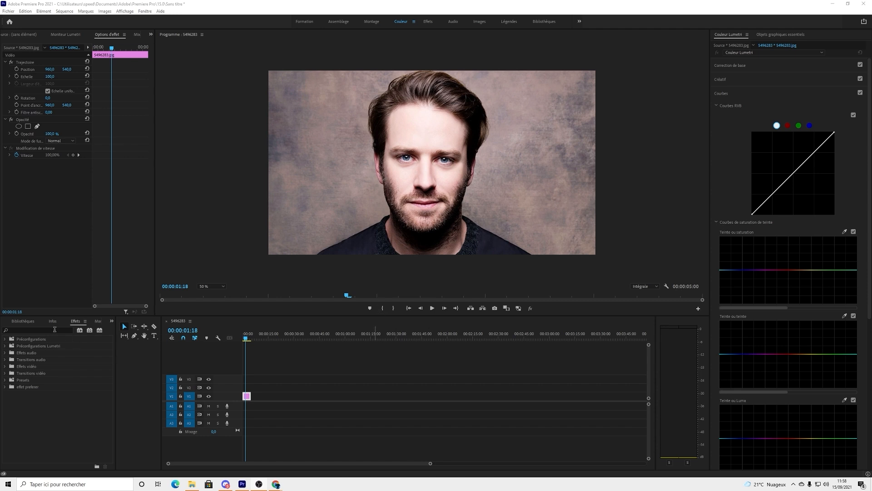
Step: Search the effects for "tourb" and apply the Tourbillon distortion effect to the 5496283.jpg clip in the timeline
left_click(112, 321)
left_click(123, 360)
left_click(21, 329)
type("tourb")
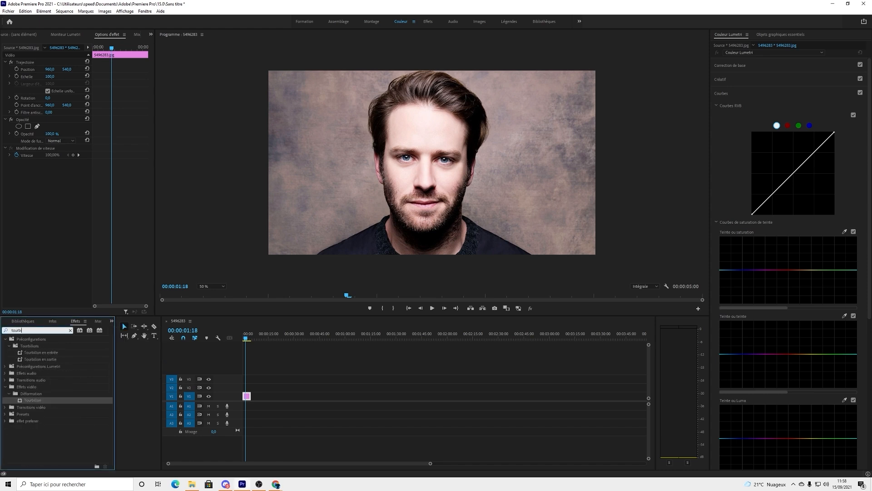
left_click_drag(33, 400, 248, 397)
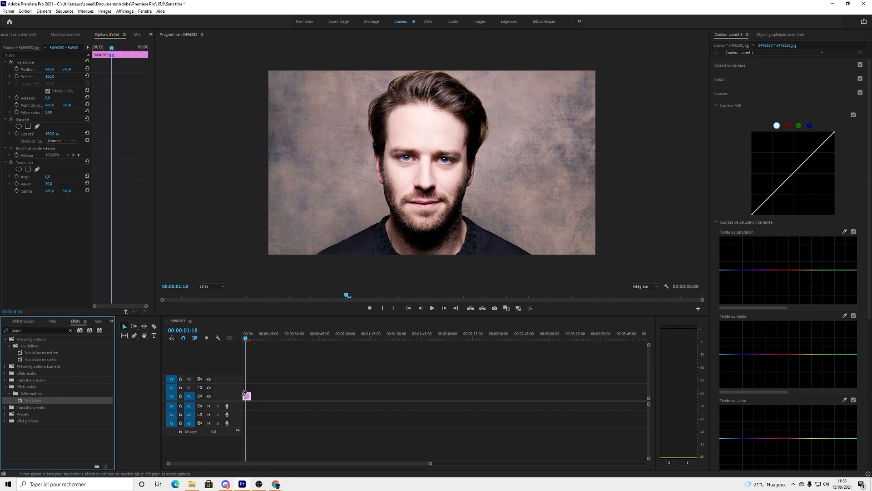
Step: Show the project's media, select the 5496283.jpg image, and clear the timeline selection
left_click(113, 322)
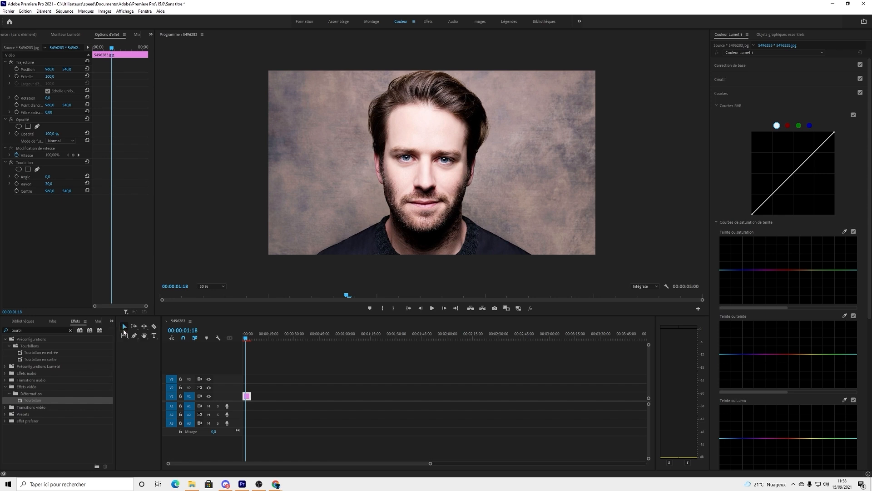
left_click(133, 328)
left_click(33, 399)
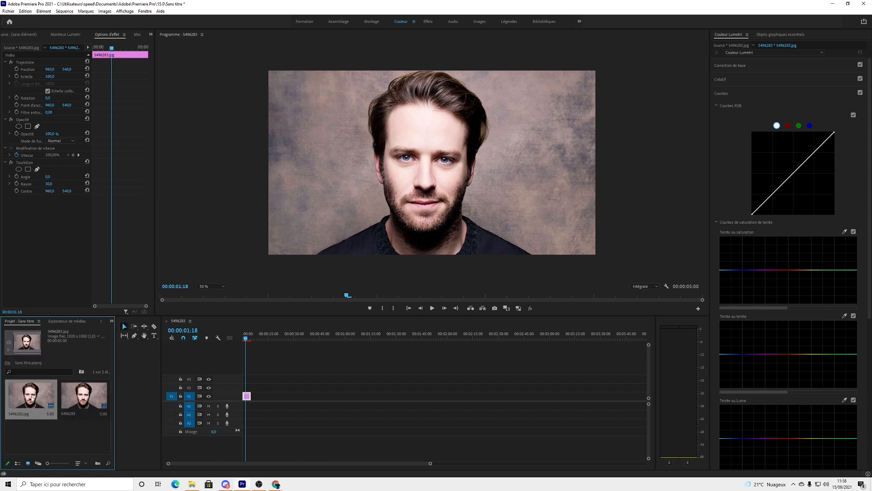
left_click_drag(33, 399, 248, 400)
left_click(318, 356)
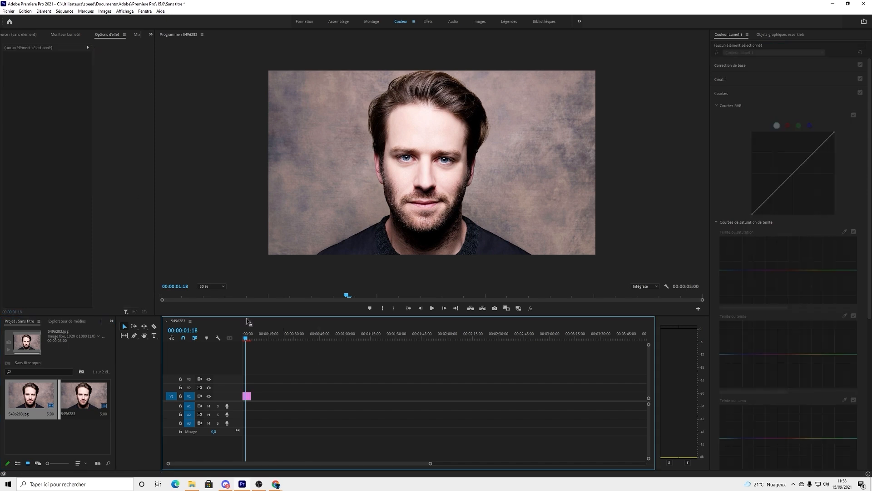
Step: Draw a closed, curved pen mask around the man's face for the clip's Tourbillon effect
left_click(248, 396)
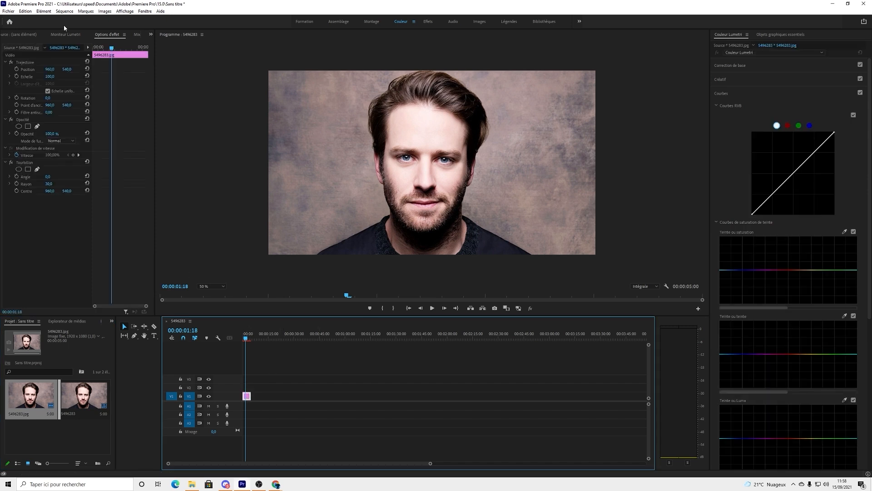
left_click(151, 35)
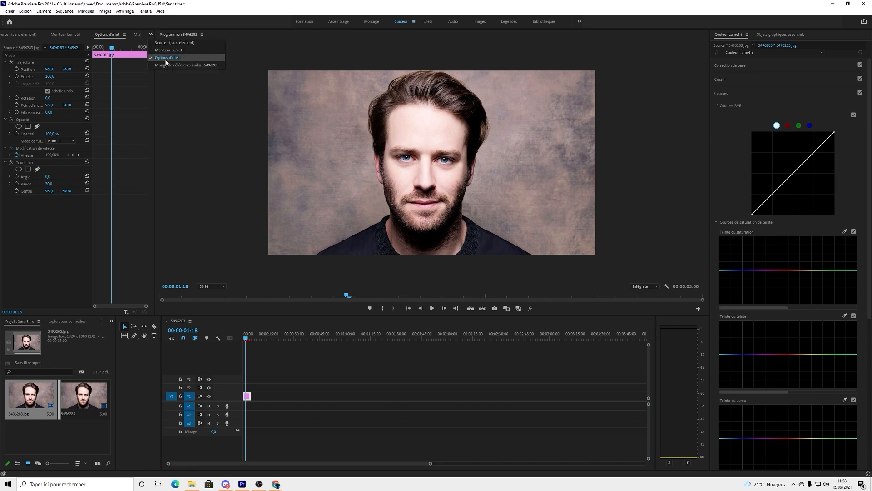
left_click(46, 184)
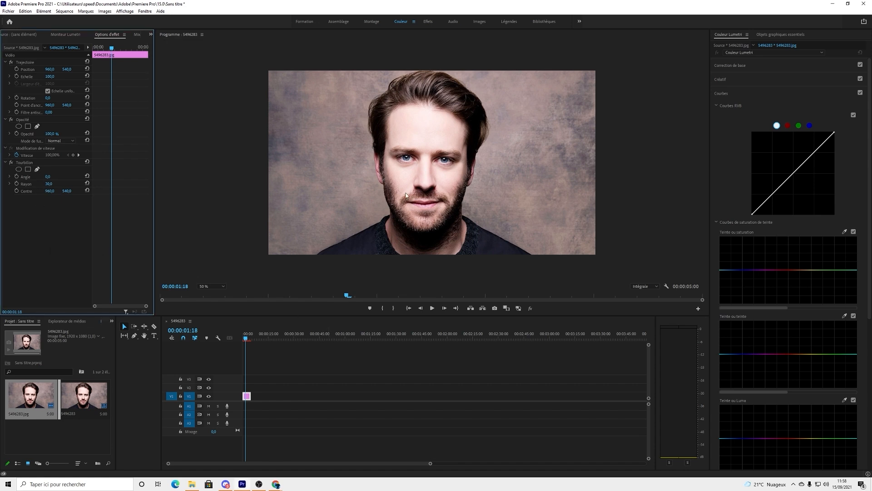
left_click(38, 171)
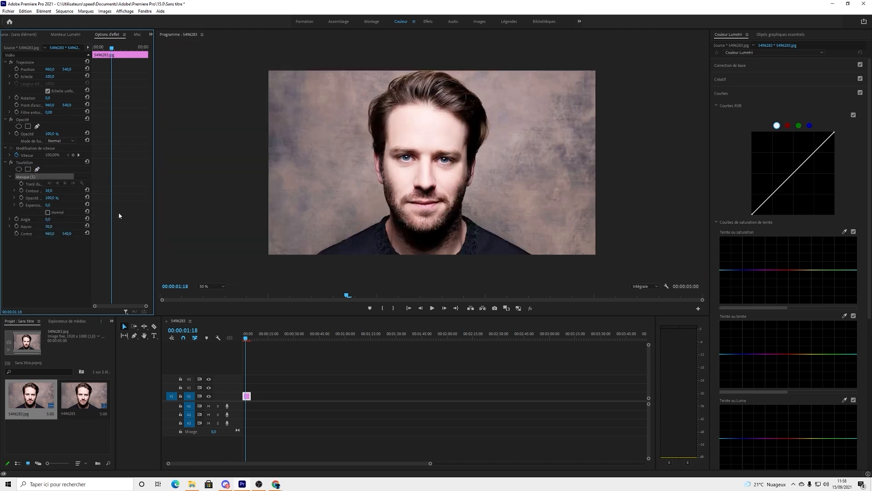
left_click(425, 109)
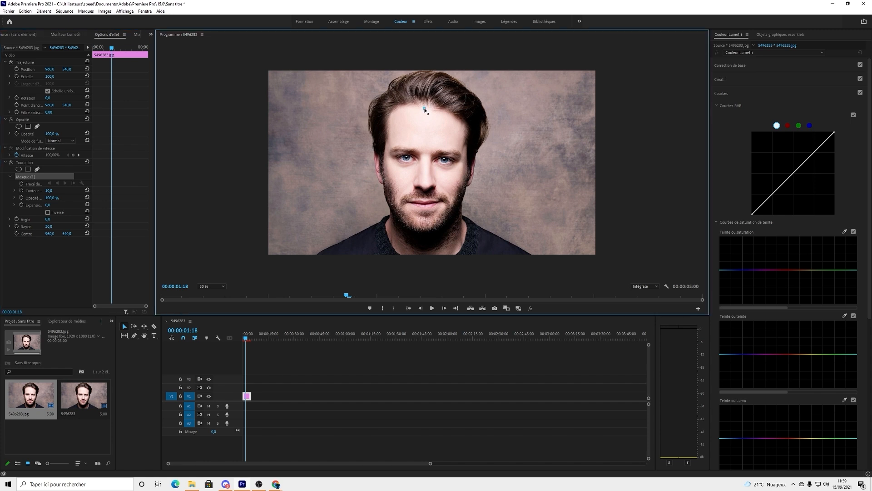
left_click(387, 161)
left_click_drag(388, 160, 384, 225)
left_click(425, 229)
left_click(468, 167)
left_click_drag(471, 155, 465, 130)
left_click_drag(433, 106, 415, 107)
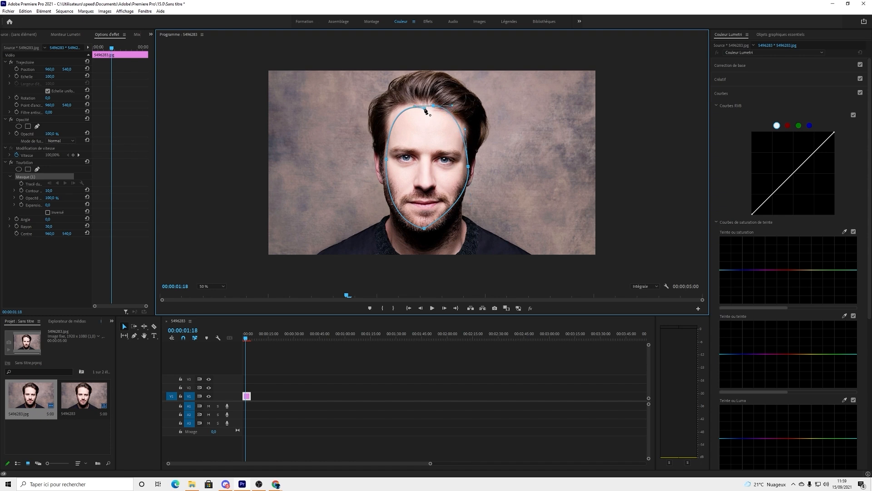
left_click(425, 108)
Step: Set the face mask's feather (Contour) to 40 and the Tourbillon angle to 1x100°, and play back the result
left_click_drag(50, 193, 63, 193)
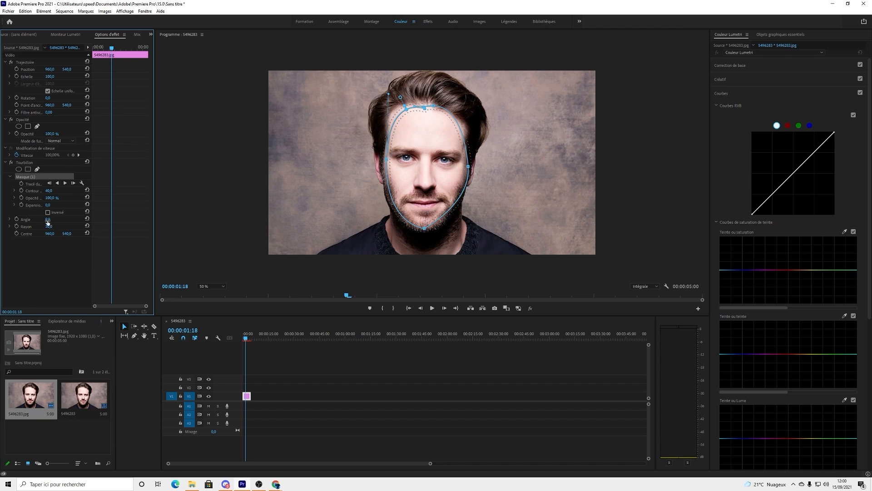
left_click_drag(48, 221, 257, 219)
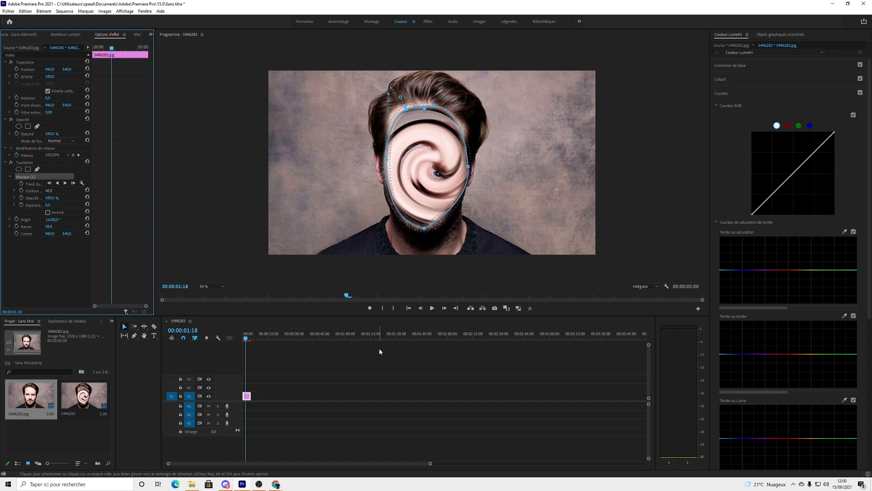
left_click(432, 308)
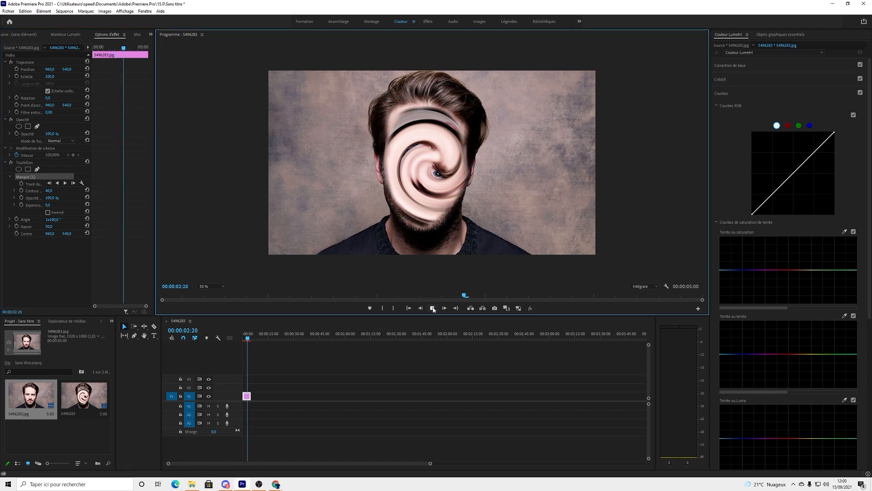
Step: Remove the Tourbillon effect from the portrait clip
key("ctrl+alt+v")
left_click(450, 328)
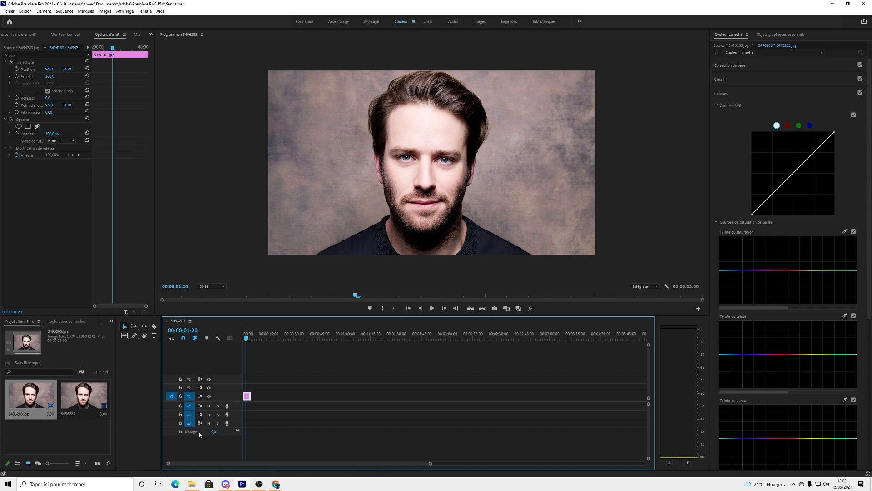
right_click(248, 396)
left_click(288, 92)
left_click(452, 329)
Step: Search the effects for "turbule" and apply the Turbulences distortion effect to the portrait clip
left_click(112, 321)
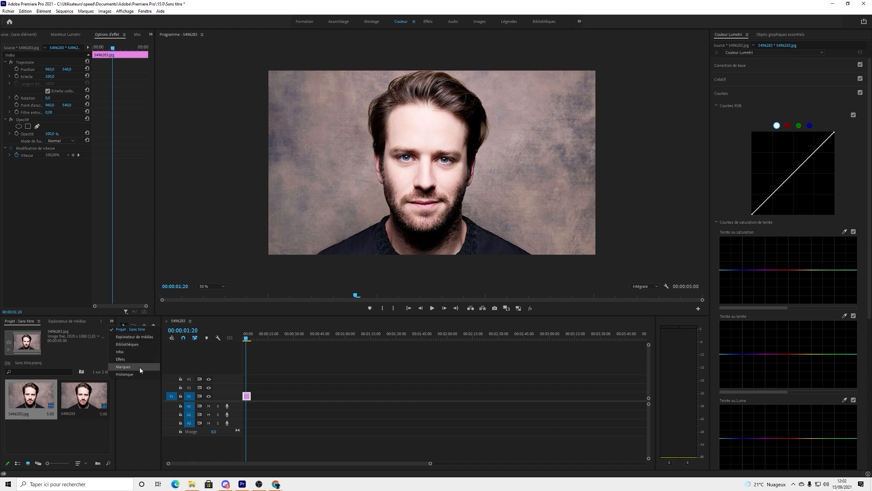
left_click(121, 360)
left_click(39, 330)
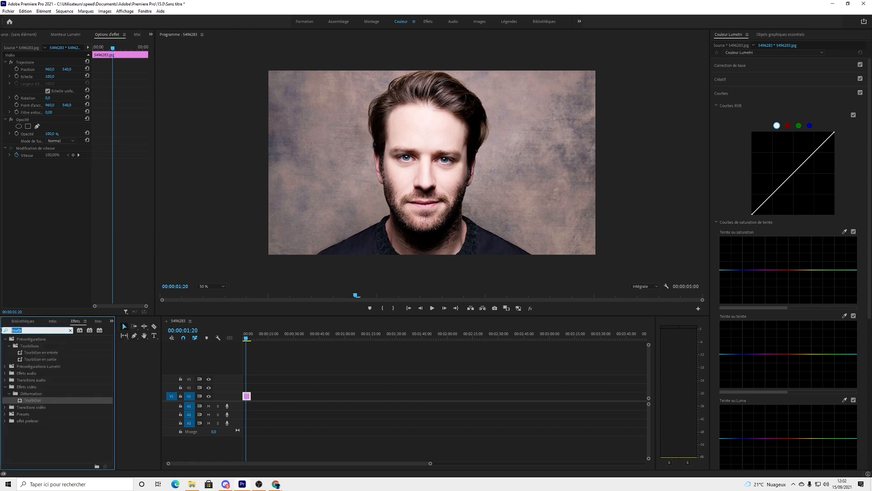
type("turbule")
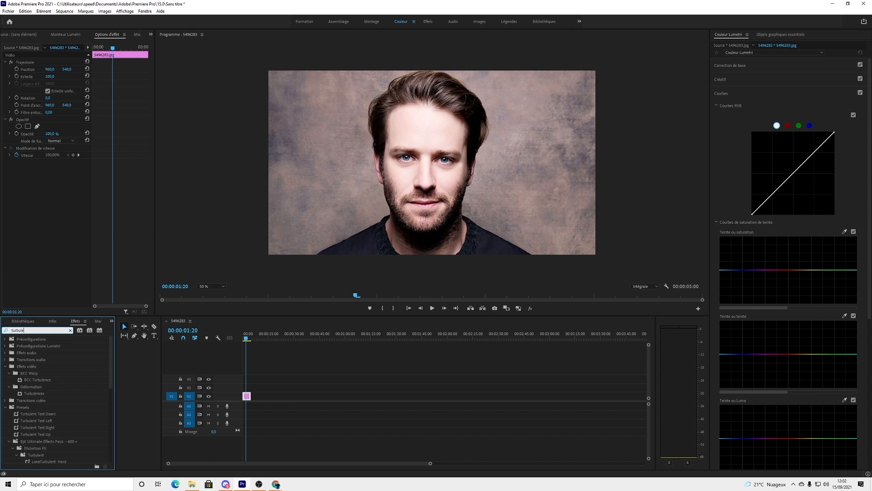
left_click_drag(32, 392, 248, 396)
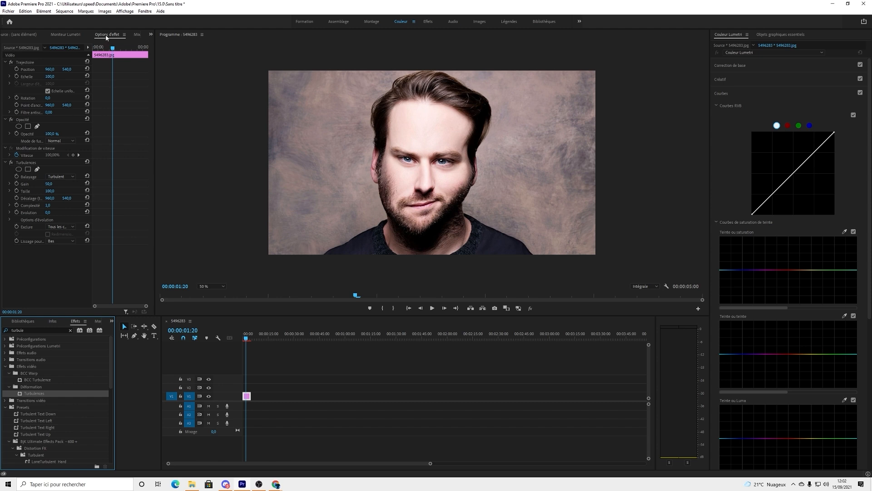
Step: Compare the portrait with and without the Turbulences effect, leaving the effect switched off
left_click(321, 365)
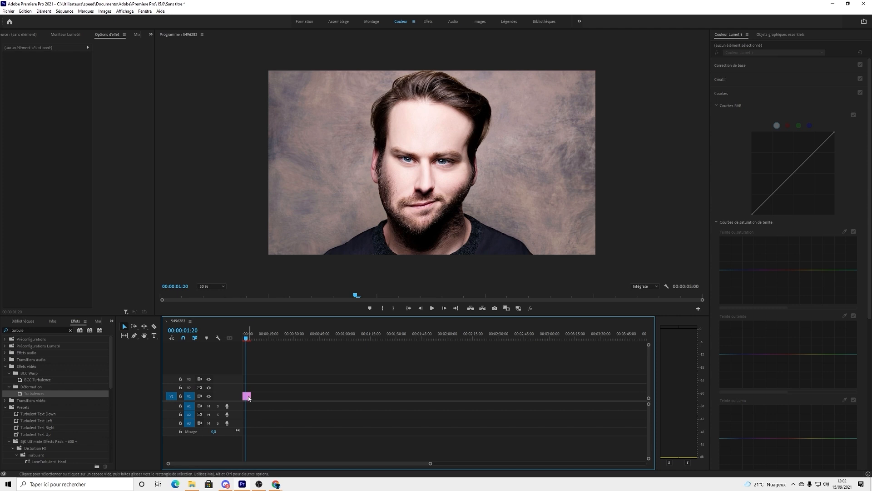
left_click(121, 34)
left_click(151, 35)
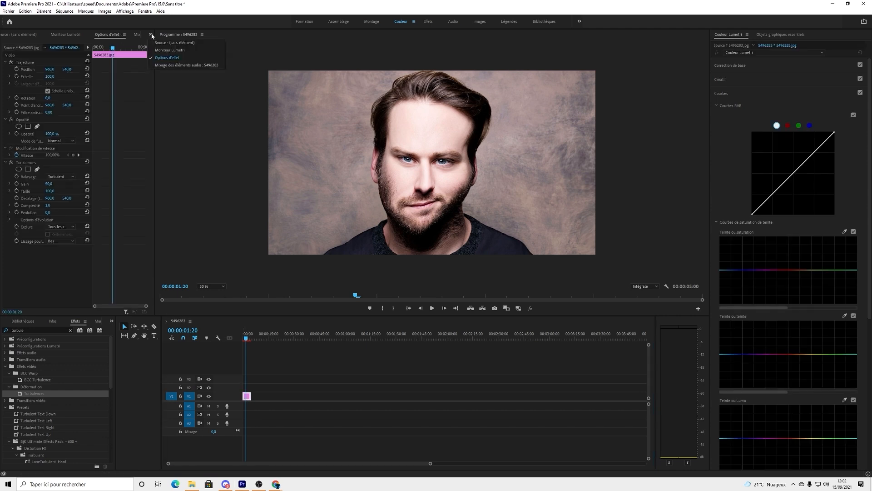
left_click(151, 36)
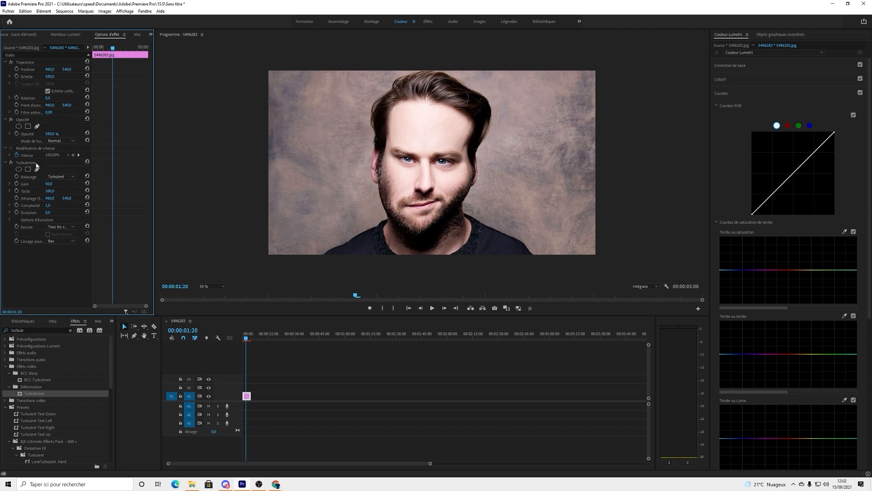
left_click(11, 162)
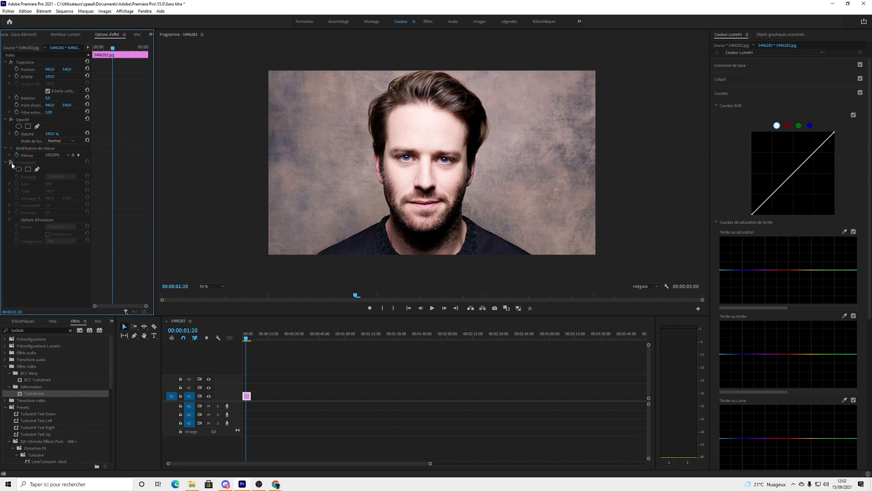
left_click(11, 162)
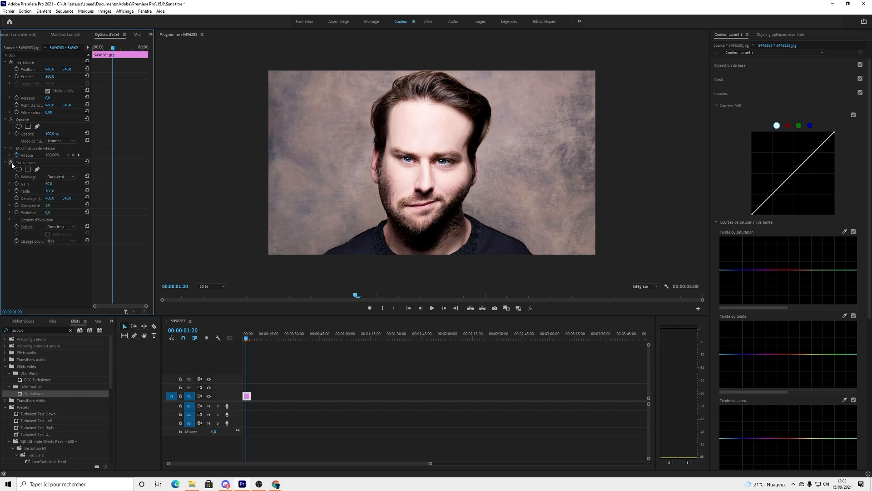
left_click(11, 163)
left_click(11, 162)
left_click(11, 163)
Step: Draw a closed, curved pen mask around the man's face for the Turbulences effect
left_click(38, 169)
left_click(425, 105)
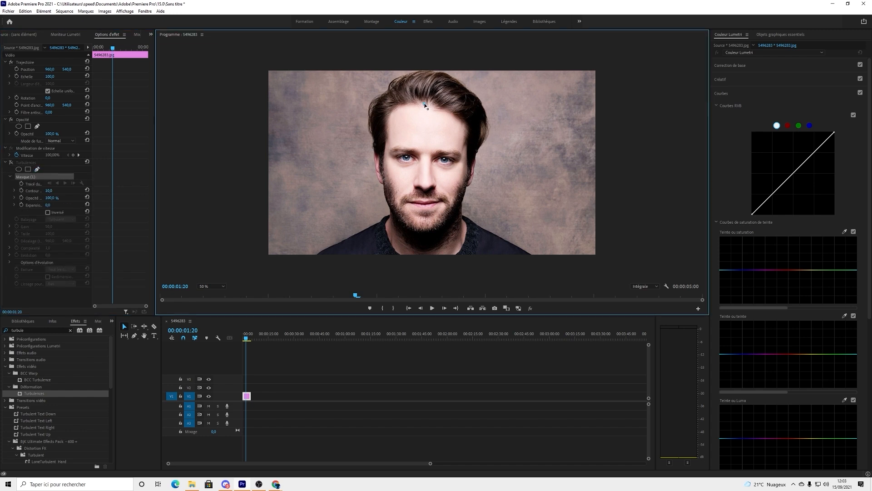
left_click_drag(387, 162, 389, 221)
left_click(423, 223)
left_click(463, 174)
left_click_drag(464, 173, 465, 143)
left_click_drag(425, 104, 392, 107)
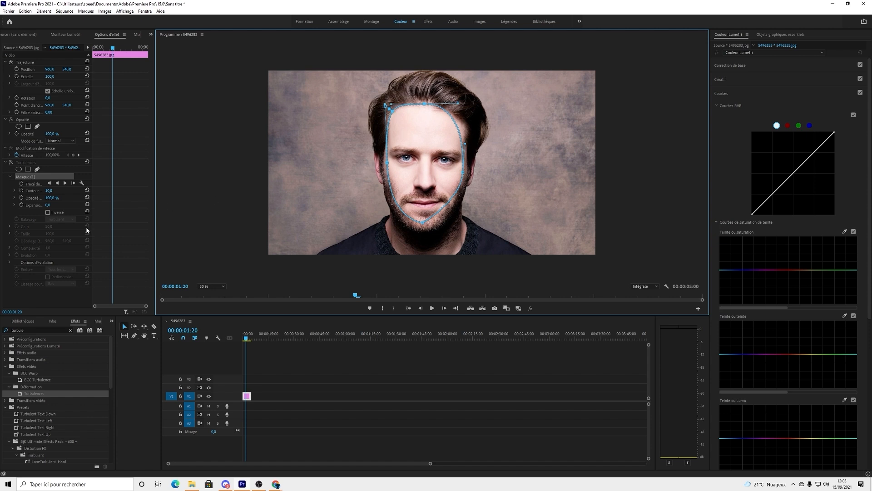
Step: Set the Turbulences mask's feather (Contour) to 51 and its expansion to -1, and switch the effect back on
left_click_drag(50, 193, 67, 193)
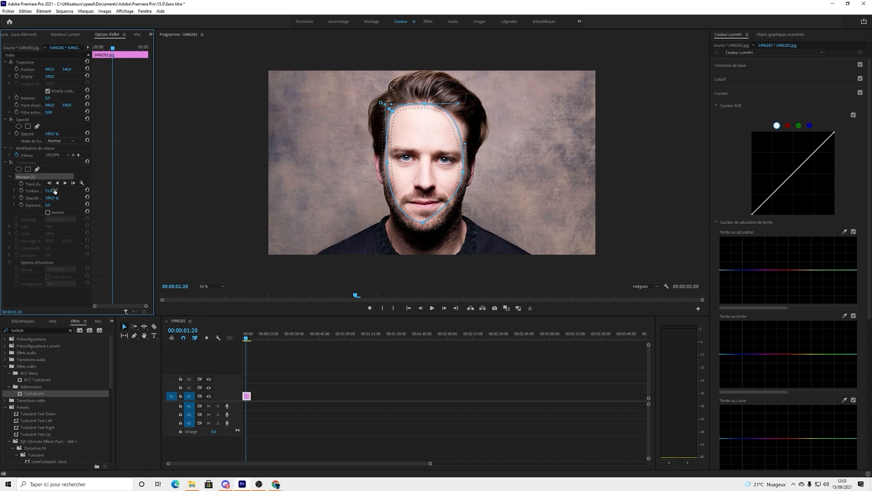
left_click(10, 162)
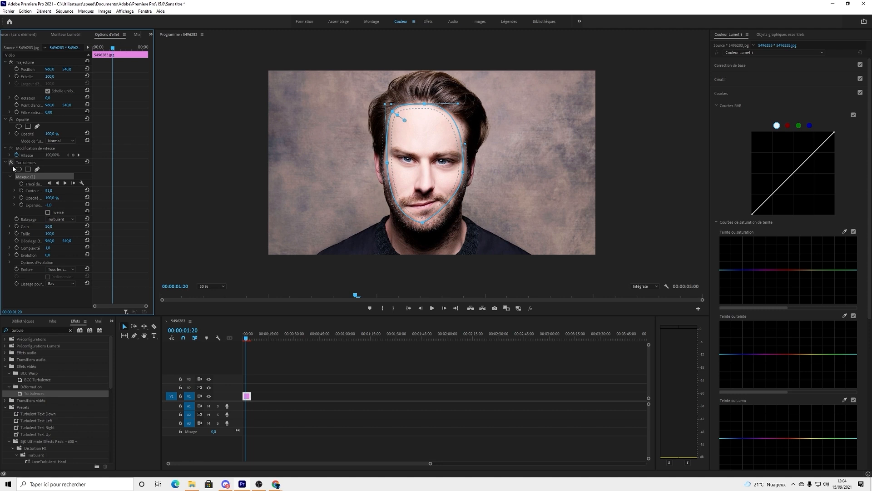
left_click(11, 162)
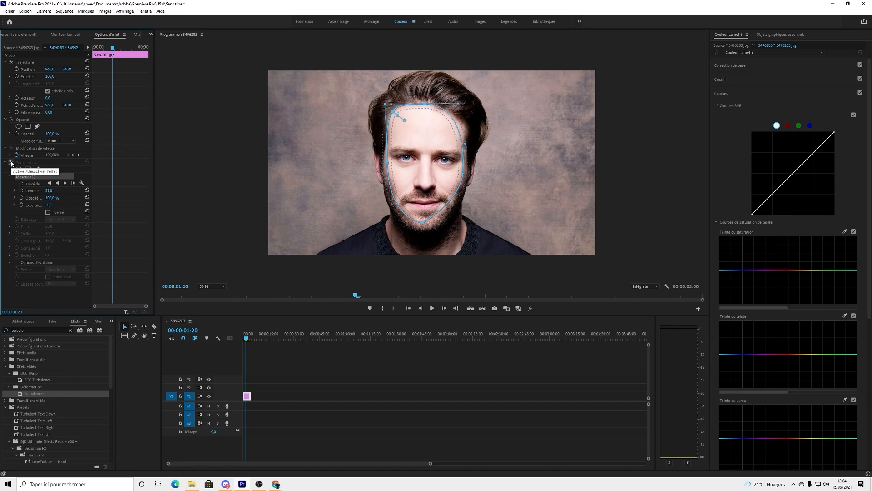
left_click(11, 163)
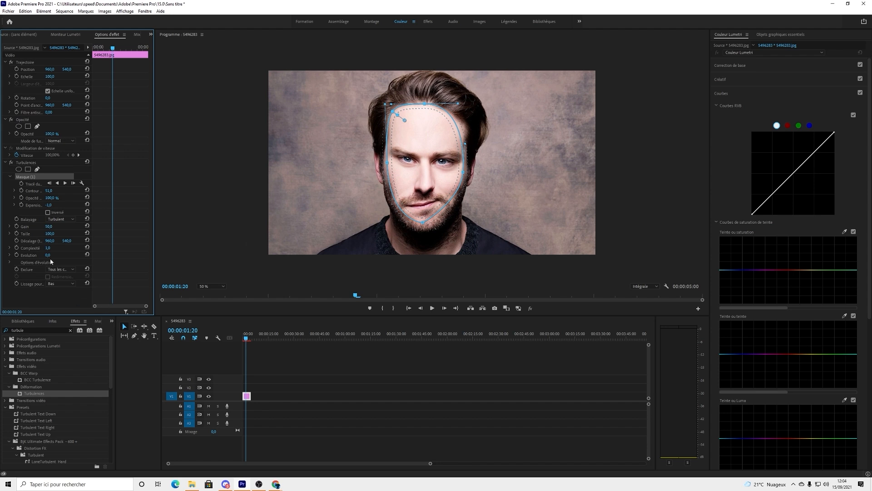
Step: Try the Turbulences Balayage types Renflement, Torsion, Turbulent + lisse, Renflement + lisse and Torsion + lisse on the masked face
left_click(61, 220)
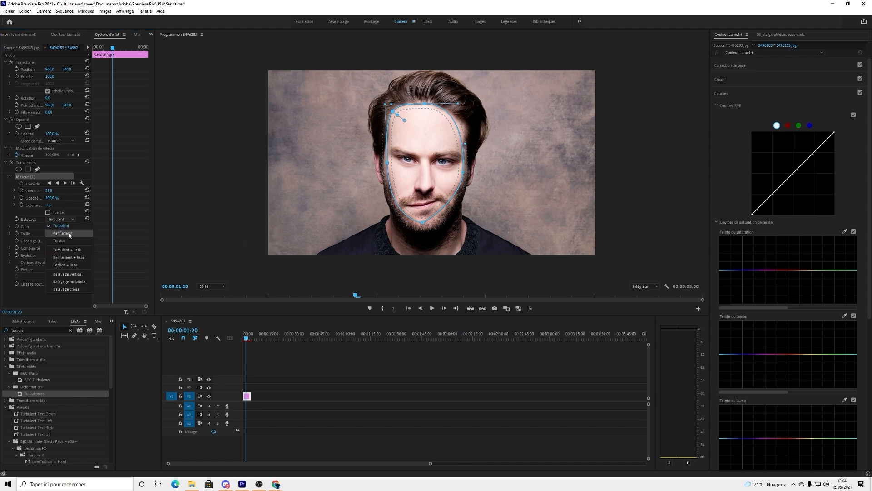
left_click(64, 233)
left_click(61, 219)
left_click(63, 241)
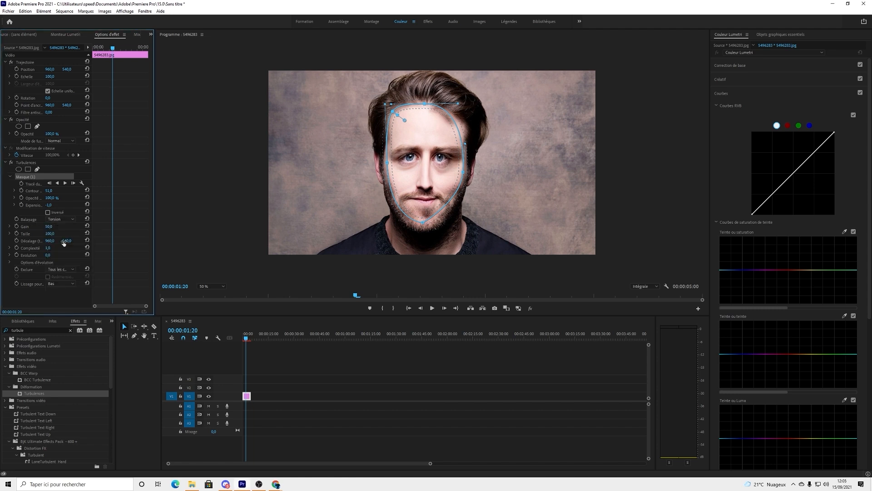
left_click(65, 220)
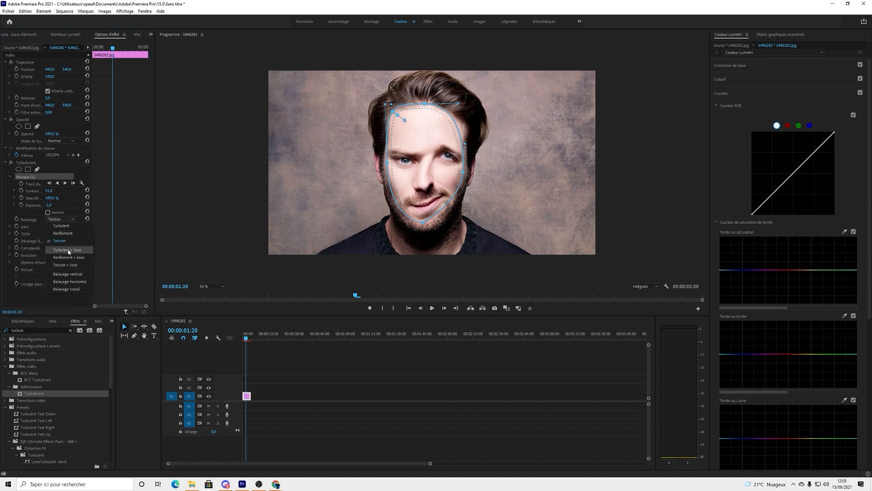
left_click(67, 249)
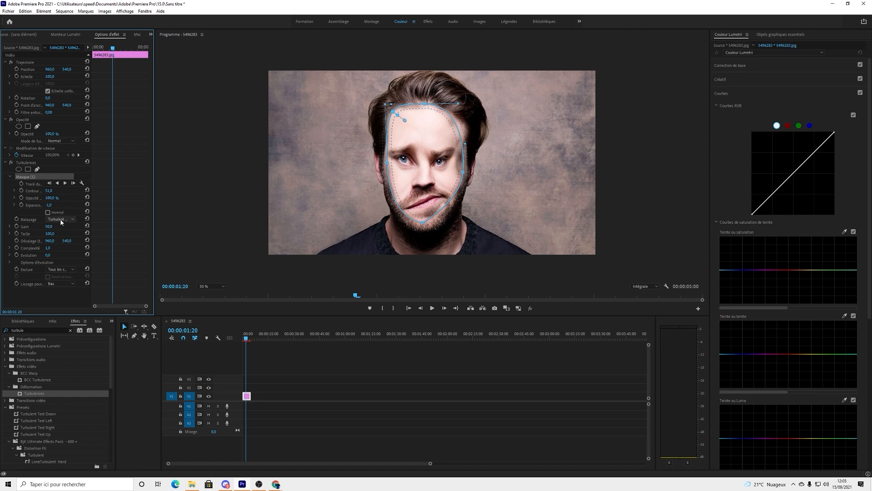
left_click(62, 221)
left_click(69, 257)
left_click(63, 221)
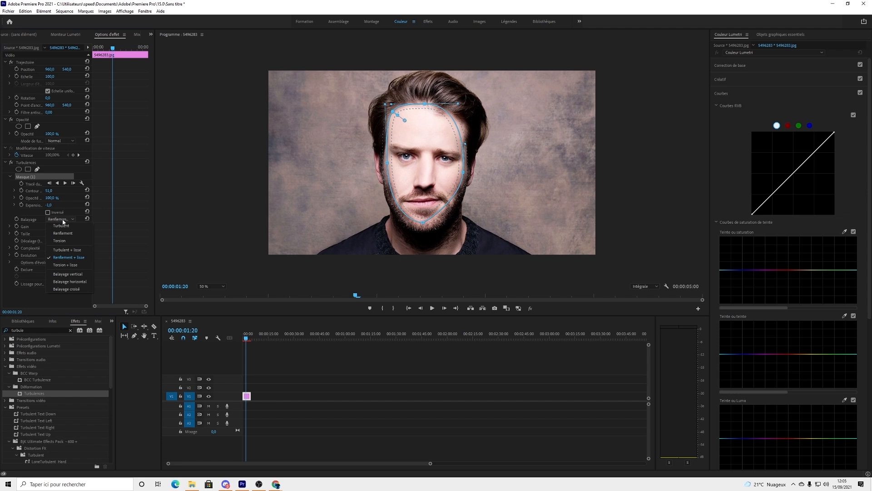
left_click(70, 258)
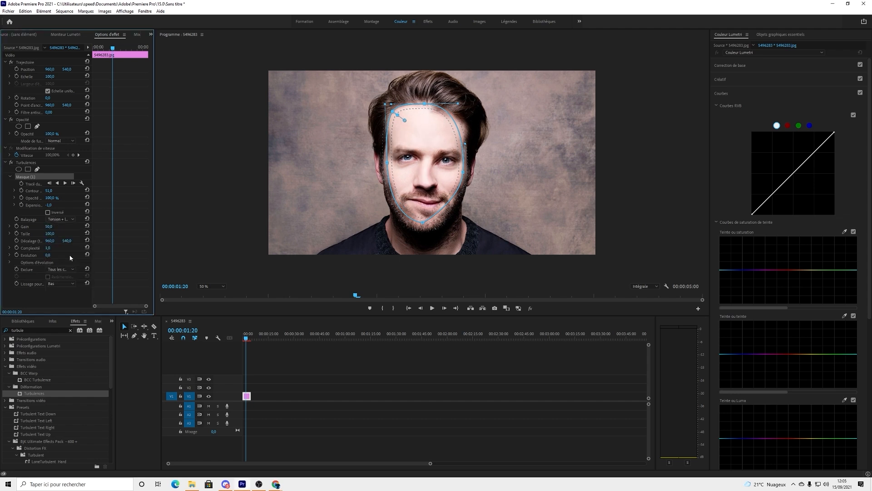
Step: Try the Balayage vertical, horizontal and croisé types on the masked face, and return the type to Turbulent
left_click(64, 220)
left_click(74, 275)
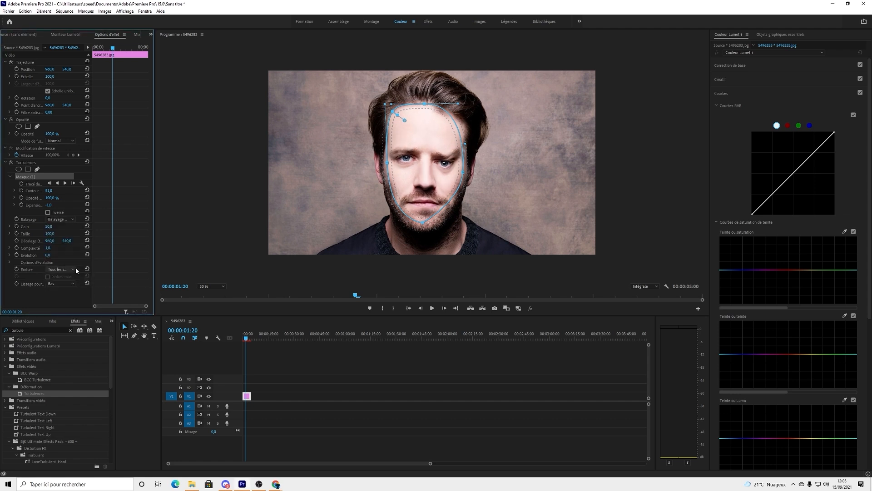
left_click(66, 220)
left_click(79, 282)
left_click(61, 219)
left_click(75, 290)
left_click(68, 221)
left_click(67, 226)
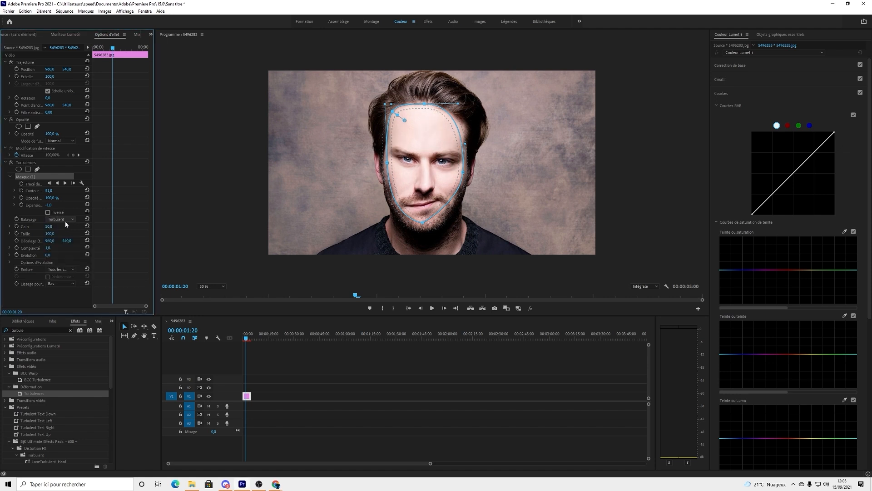
Step: Set the Turbulences Balayage type to Renflement and play back the clip
left_click(62, 220)
left_click(65, 234)
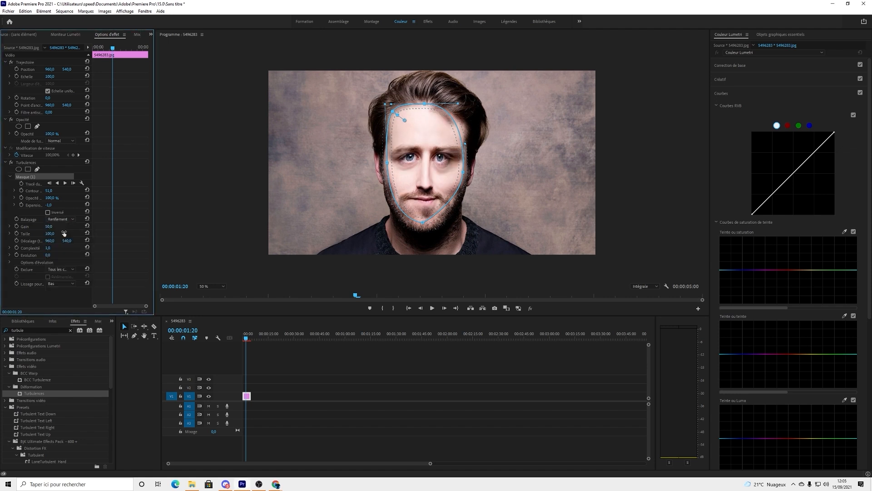
left_click(432, 309)
left_click(432, 309)
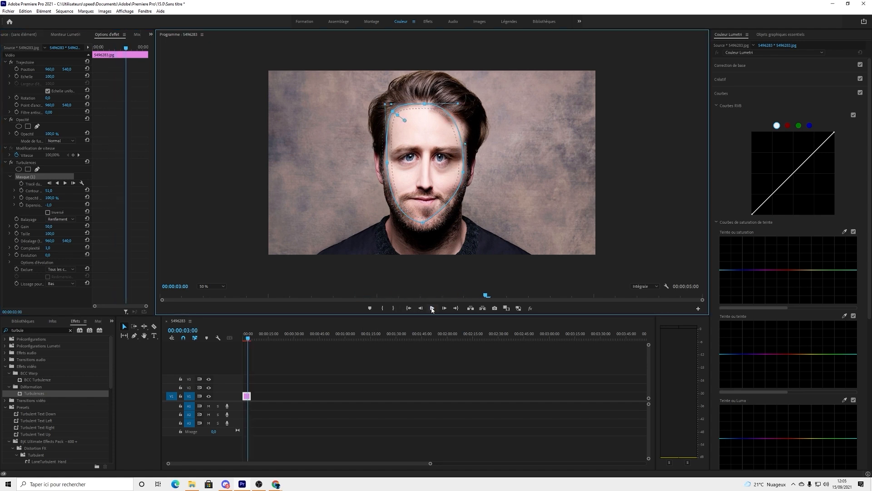